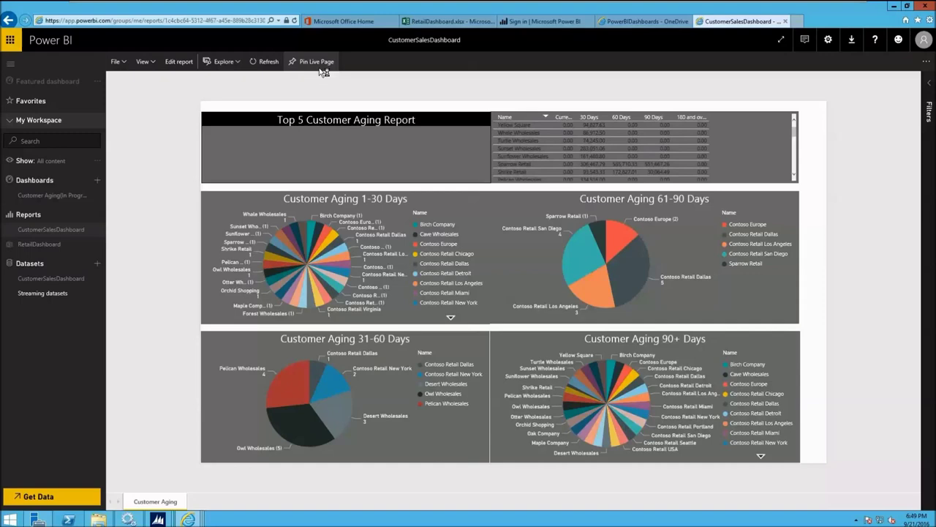
# Step: Switch to Microsoft Dynamics AX and open the Collections list page in Accounts receivable
pyautogui.moveTo(551, 4)
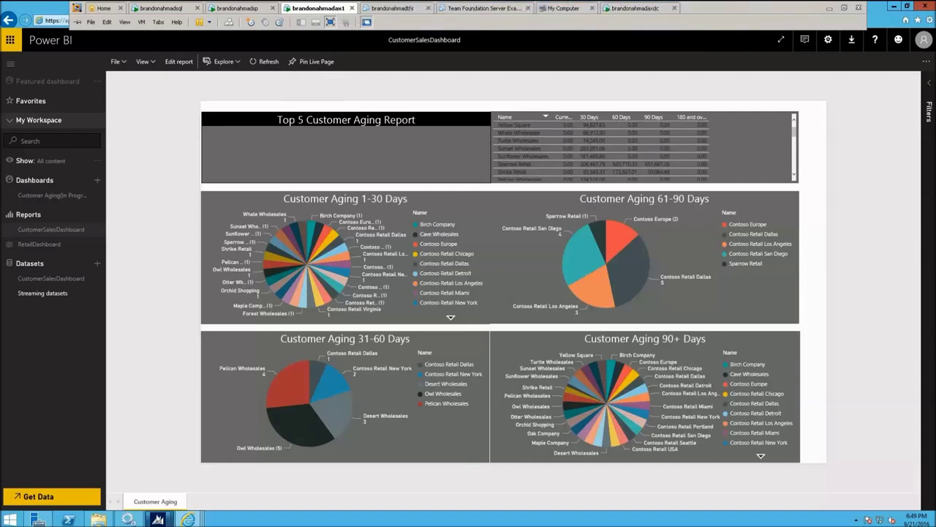
pyautogui.moveTo(157, 518)
pyautogui.click(132, 473)
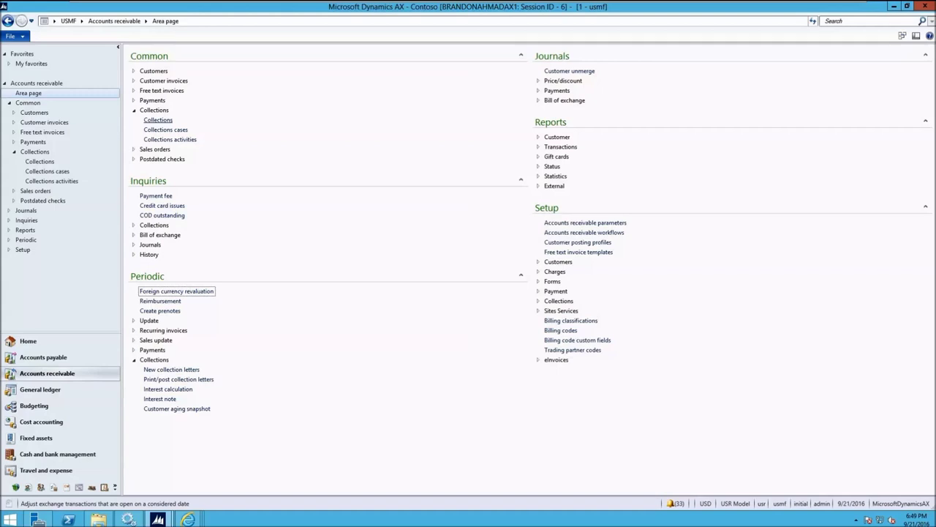
pyautogui.click(158, 119)
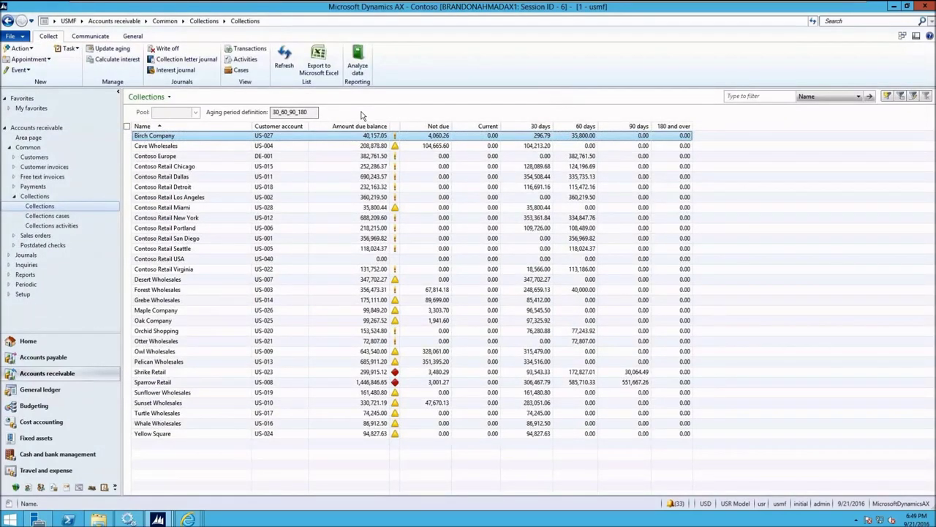
# Step: Open the Collections form's personalization and examine its query data sources DirPartyTable and CustAging, its form information and its layout
pyautogui.rightClick(361, 114)
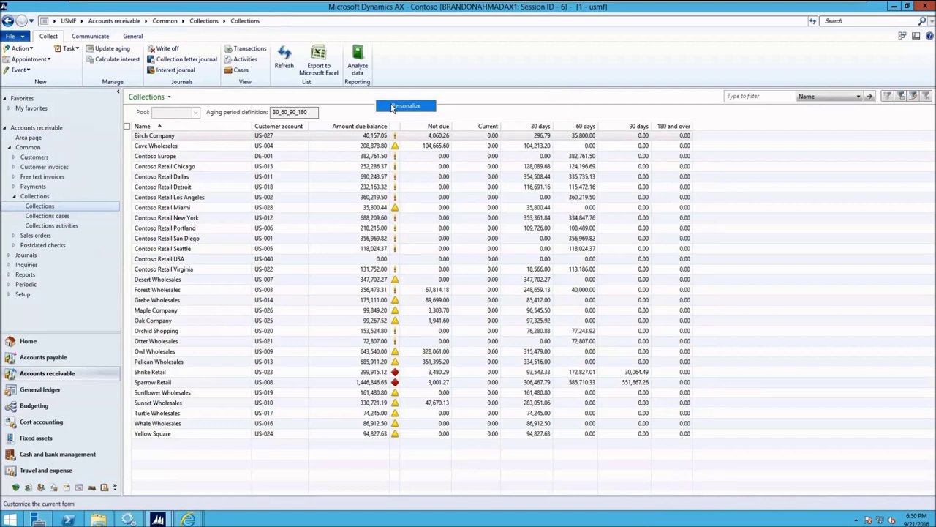
pyautogui.click(393, 107)
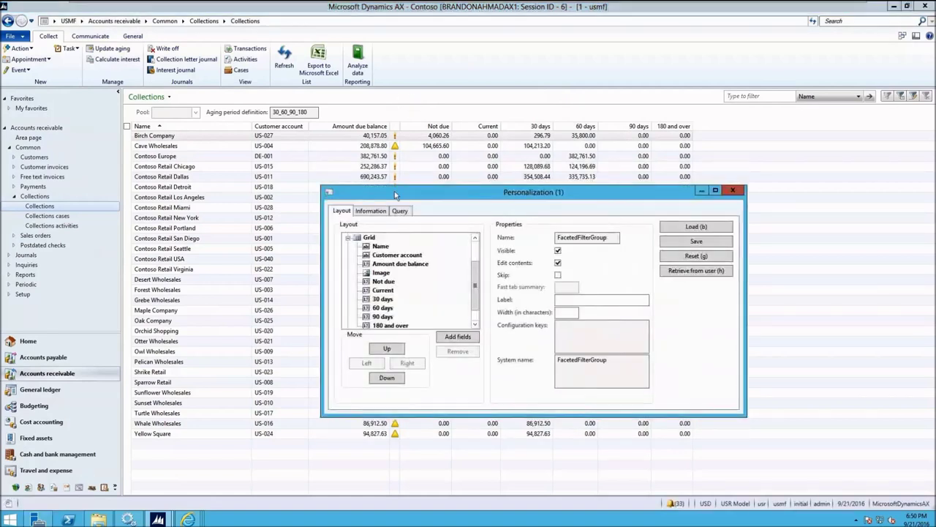
pyautogui.click(401, 211)
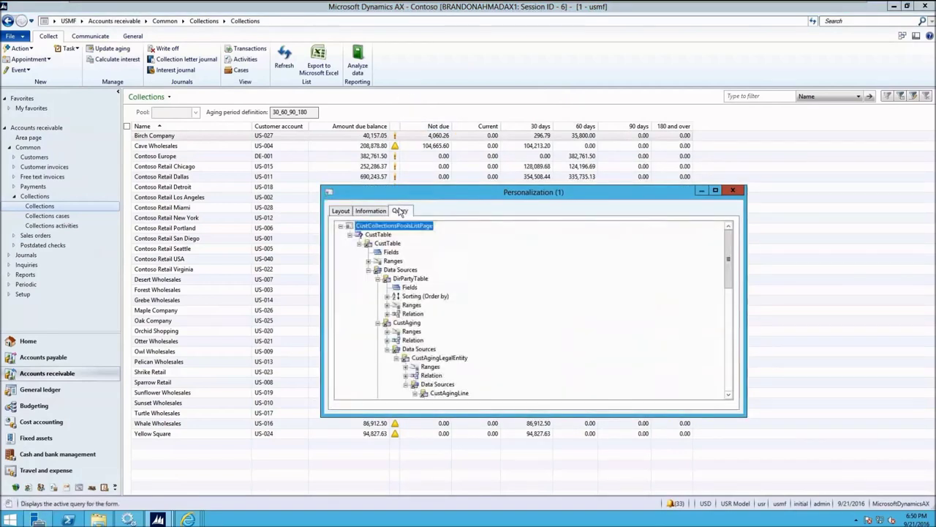
pyautogui.click(408, 279)
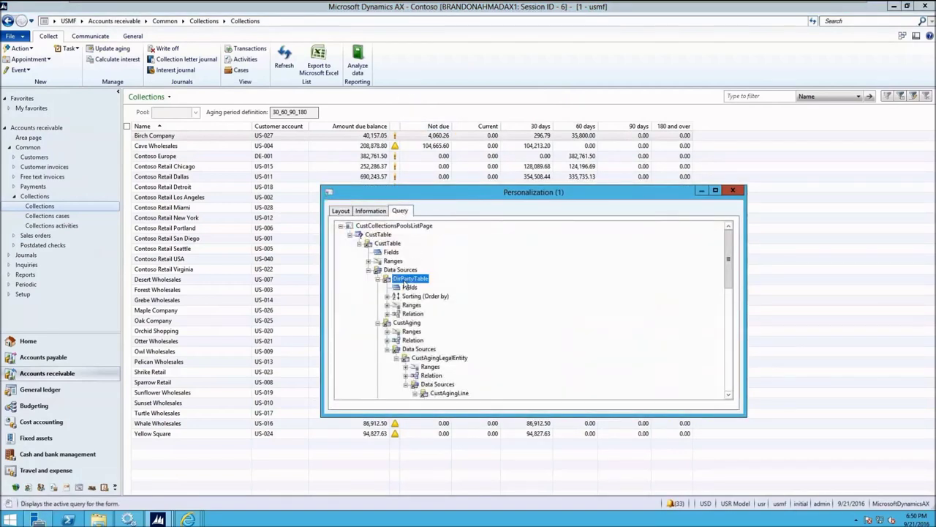
pyautogui.click(406, 324)
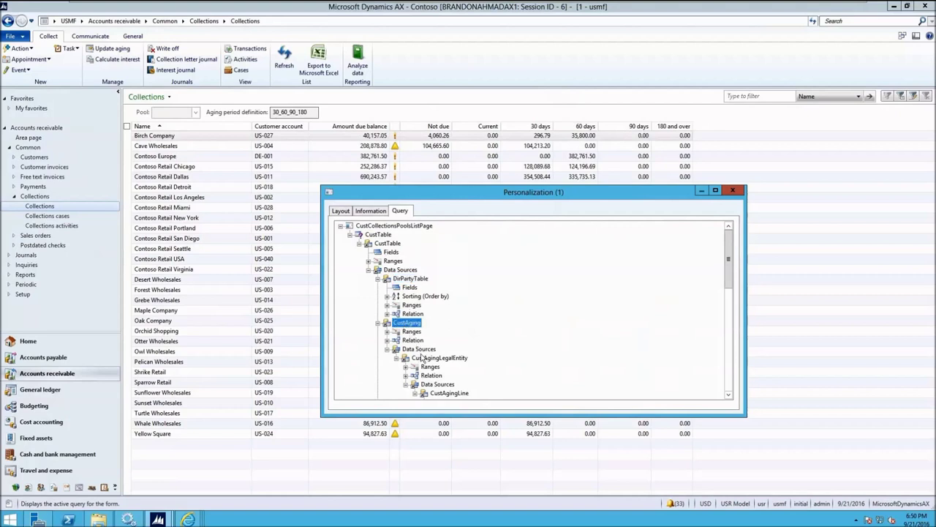
pyautogui.click(412, 279)
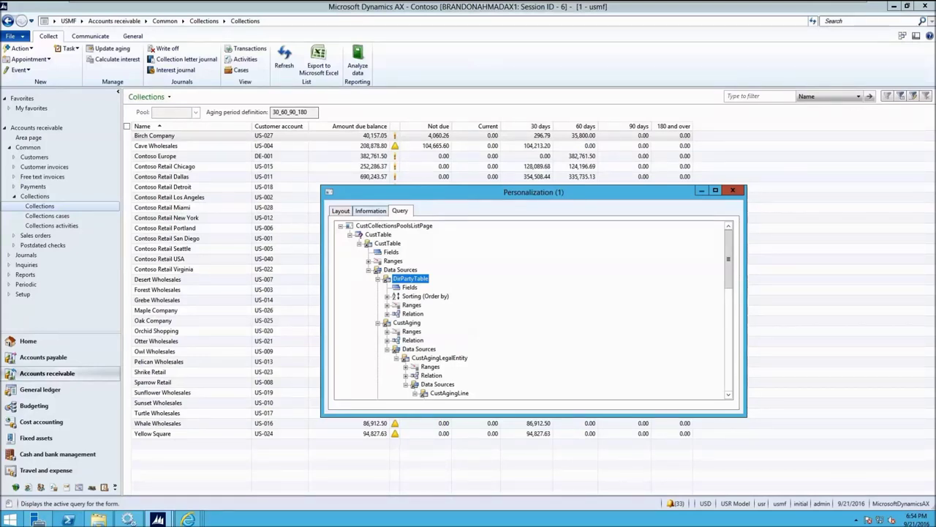
pyautogui.click(370, 211)
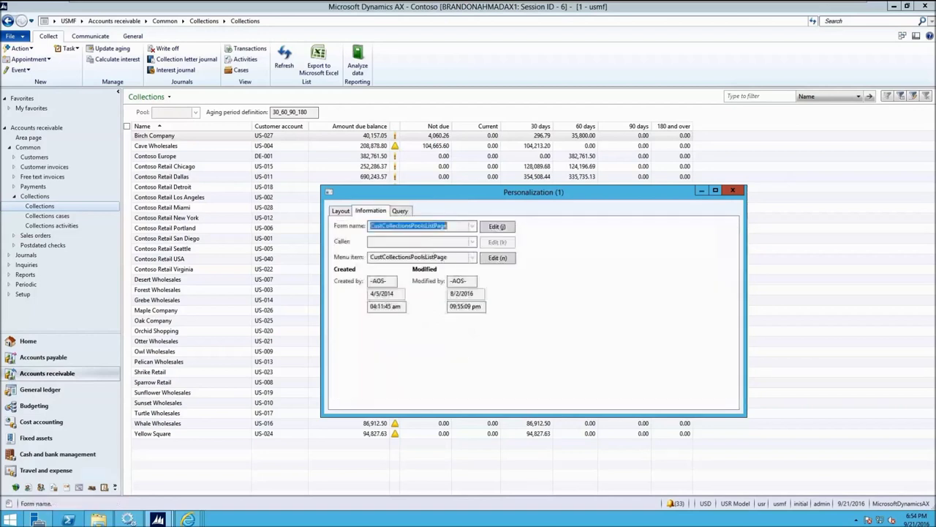
pyautogui.click(343, 212)
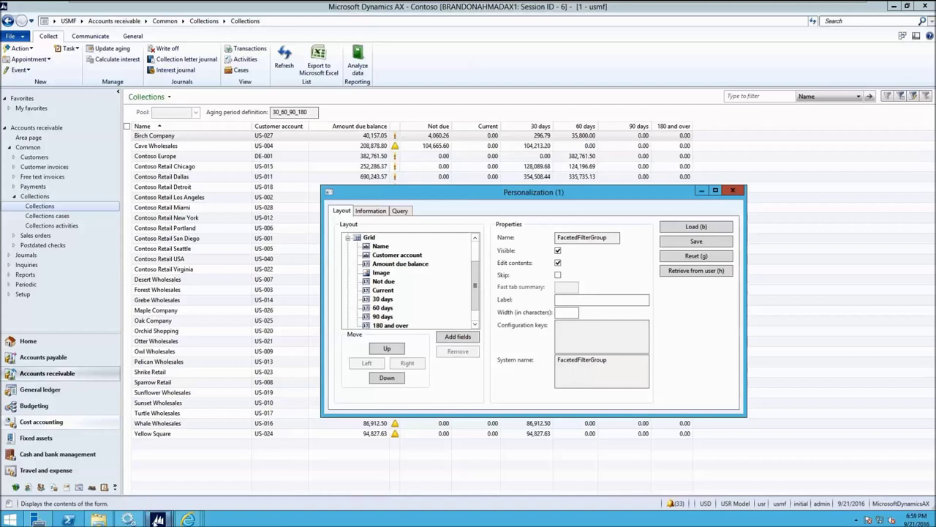
# Step: Switch to the AX development workspace and expand the AOT's Data Dictionary perspectives down to the views of BudgetControlCube
pyautogui.moveTo(157, 520)
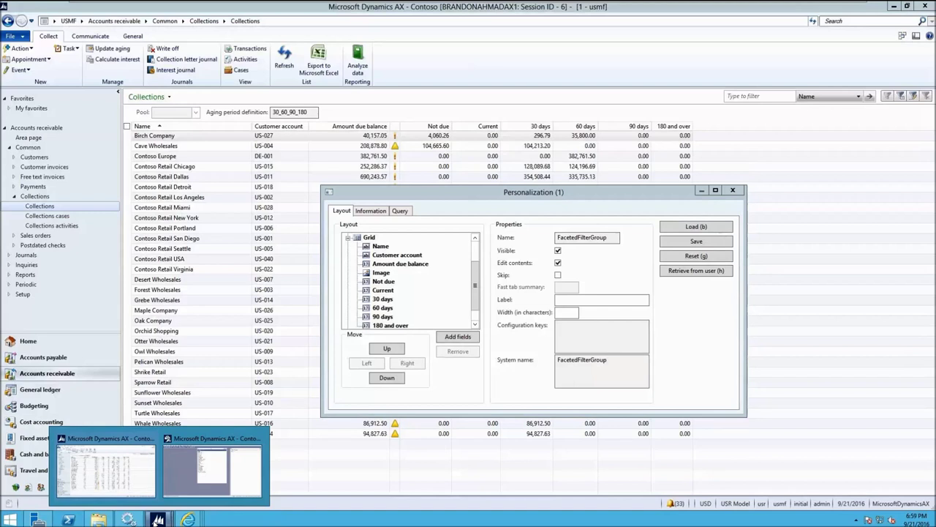
pyautogui.click(187, 474)
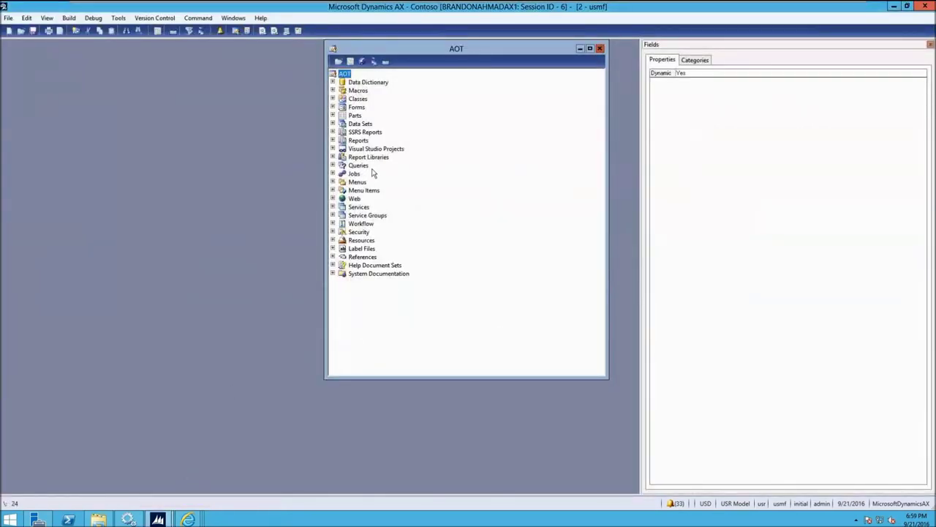
pyautogui.click(332, 82)
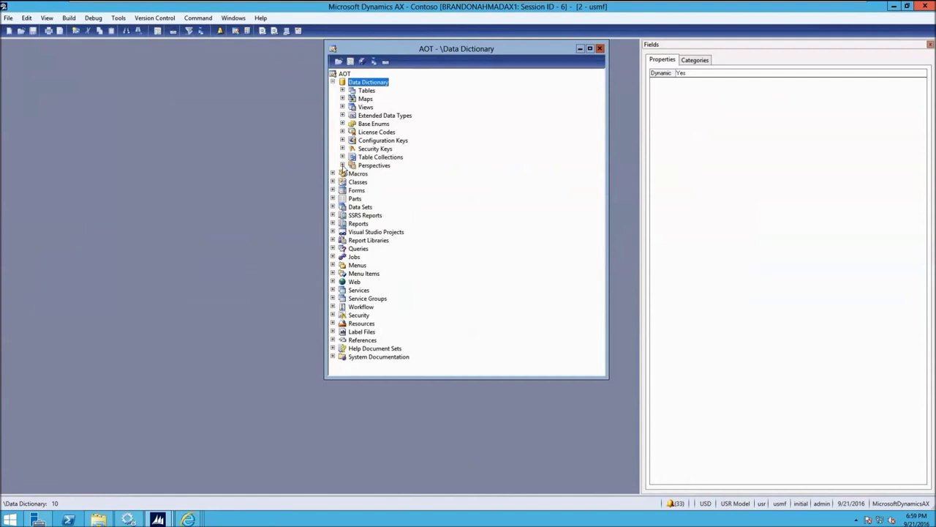
pyautogui.click(342, 165)
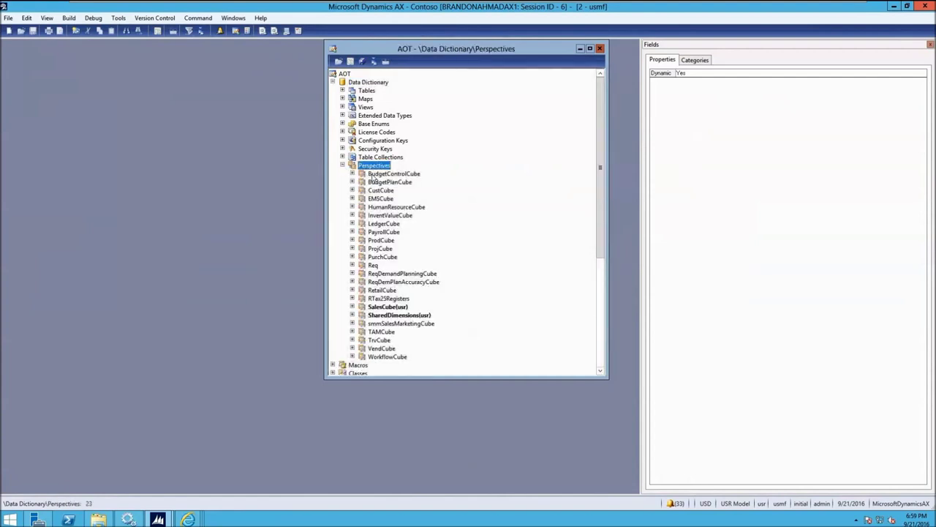
pyautogui.click(377, 174)
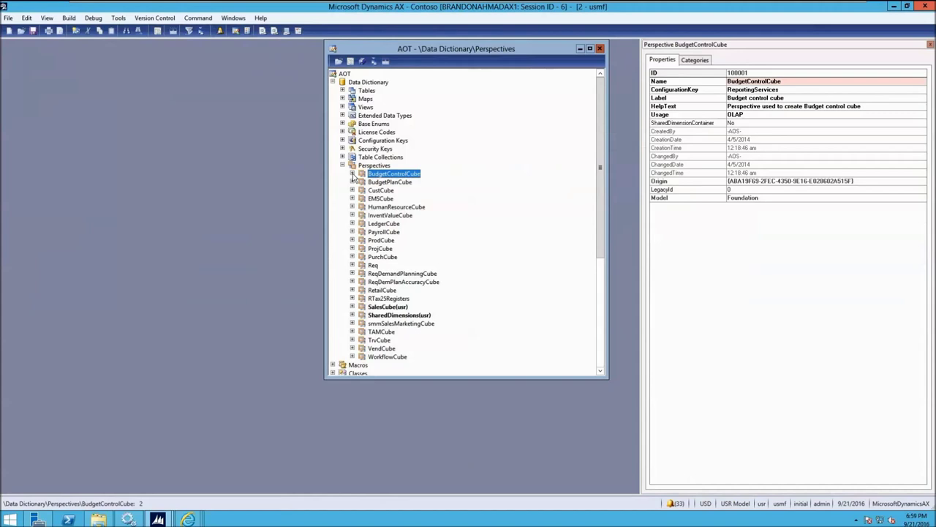
pyautogui.click(351, 174)
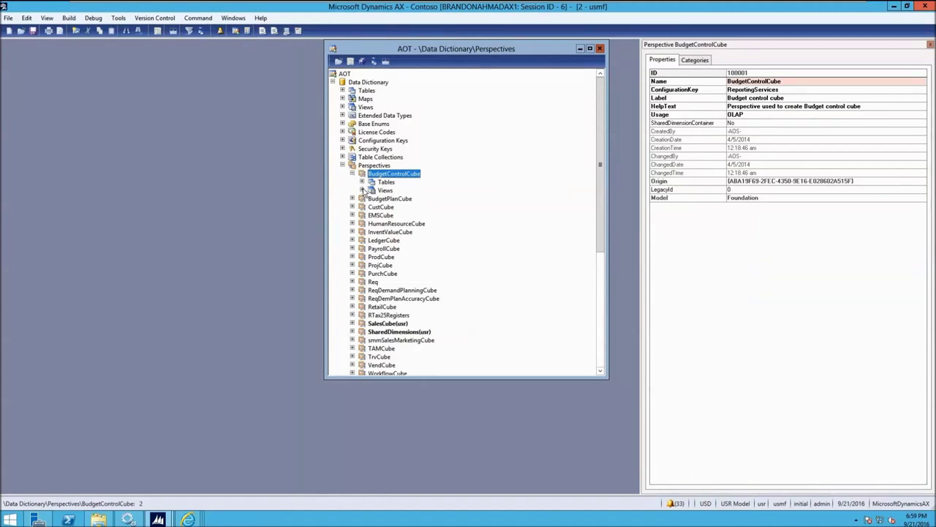
pyautogui.click(362, 190)
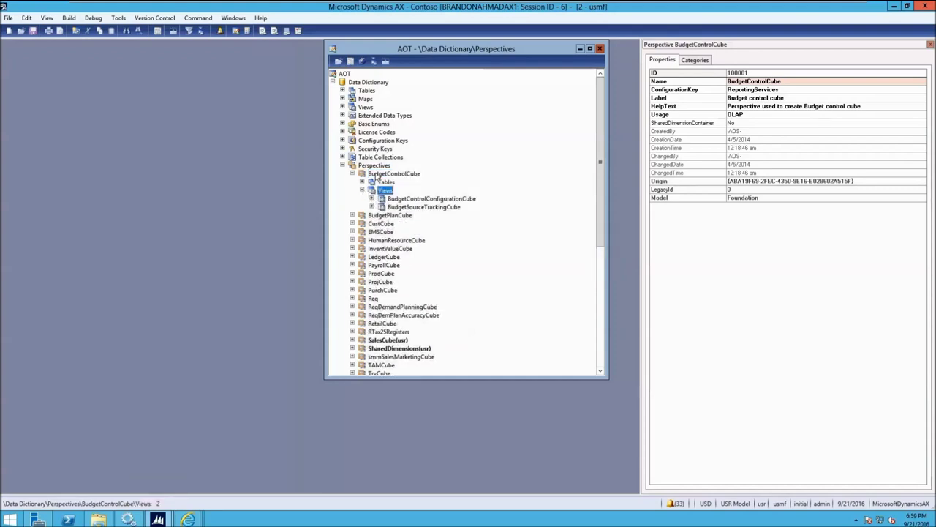
# Step: Examine the properties of the cube perspectives from EMSCube to smmSalesMarketingCube, including SalesCube and SharedDimensions, and collapse BudgetControlCube
pyautogui.click(378, 176)
pyautogui.click(375, 233)
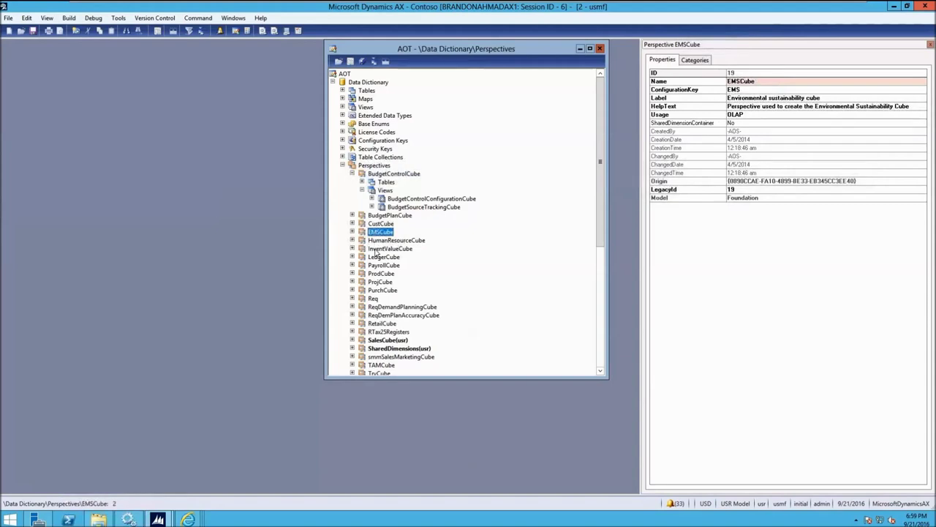
pyautogui.click(377, 249)
pyautogui.click(376, 260)
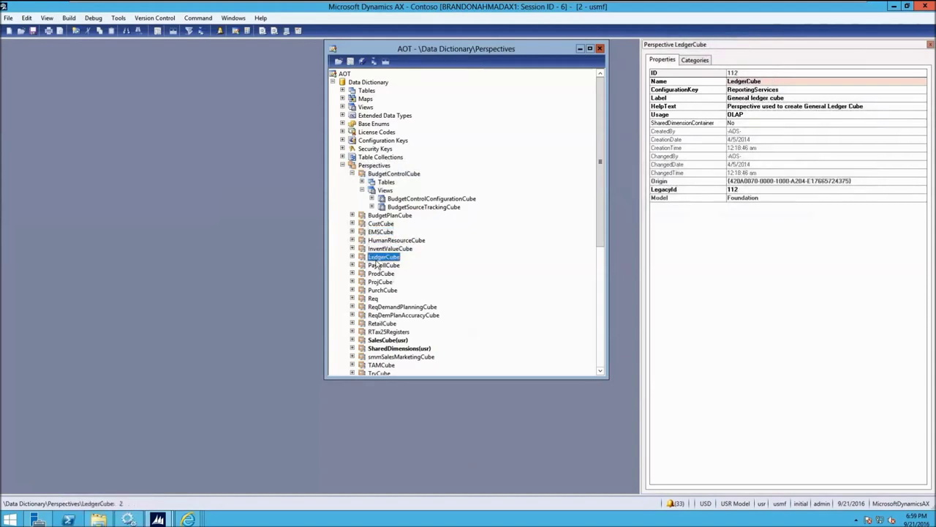
pyautogui.click(377, 274)
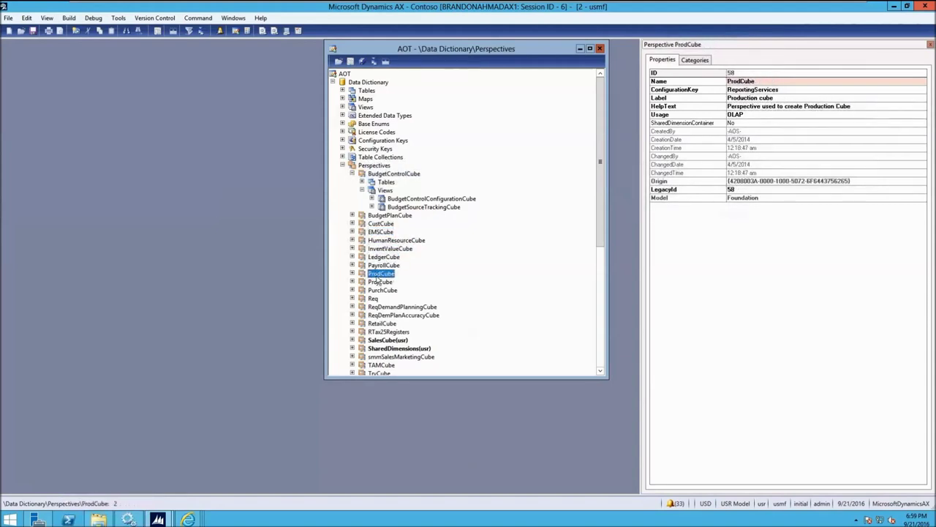
pyautogui.click(379, 283)
pyautogui.click(379, 290)
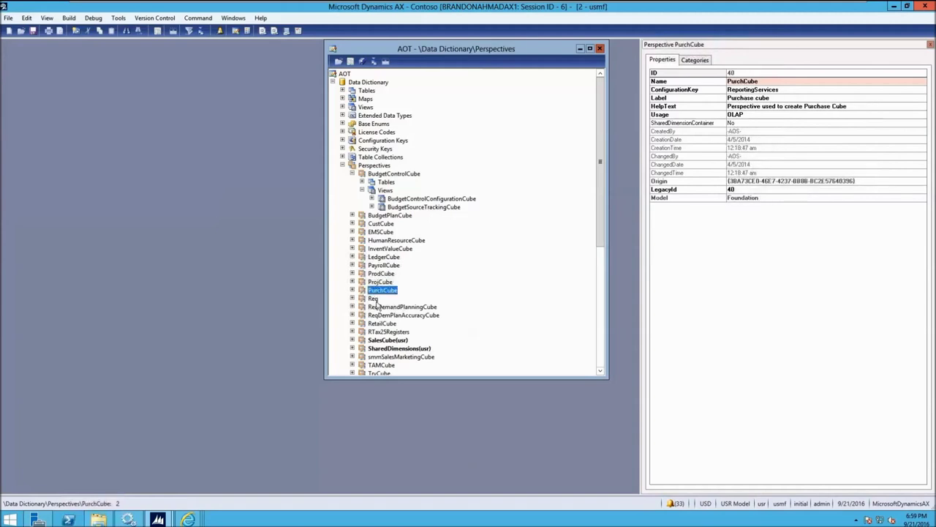
pyautogui.click(375, 299)
pyautogui.click(378, 307)
pyautogui.click(378, 315)
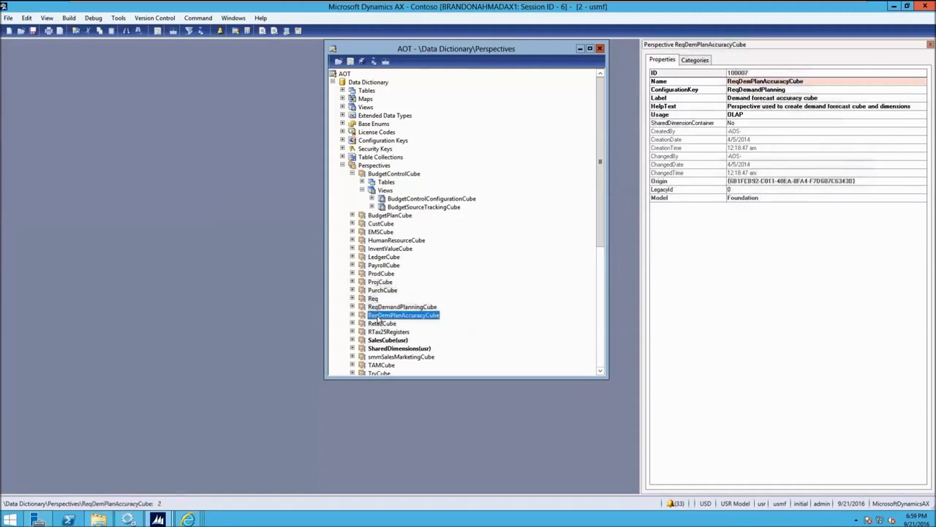
pyautogui.click(379, 324)
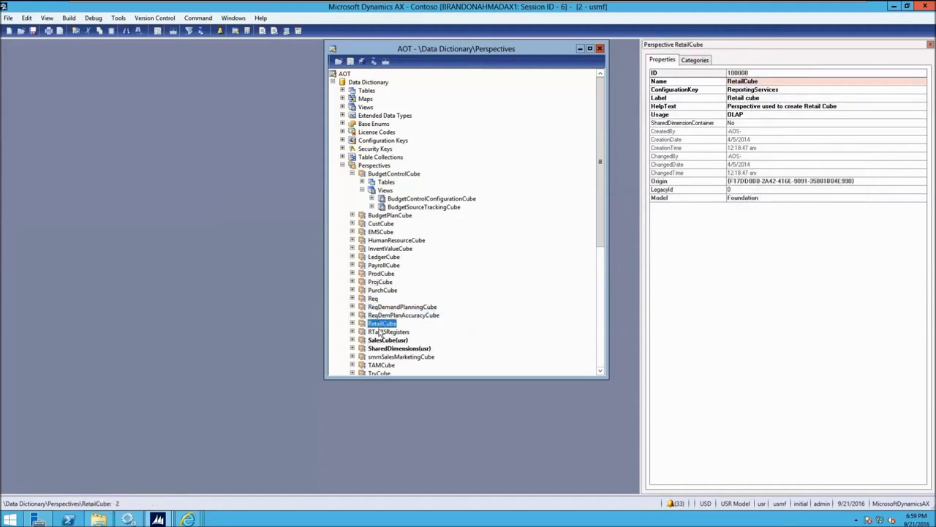
pyautogui.click(380, 333)
pyautogui.click(380, 341)
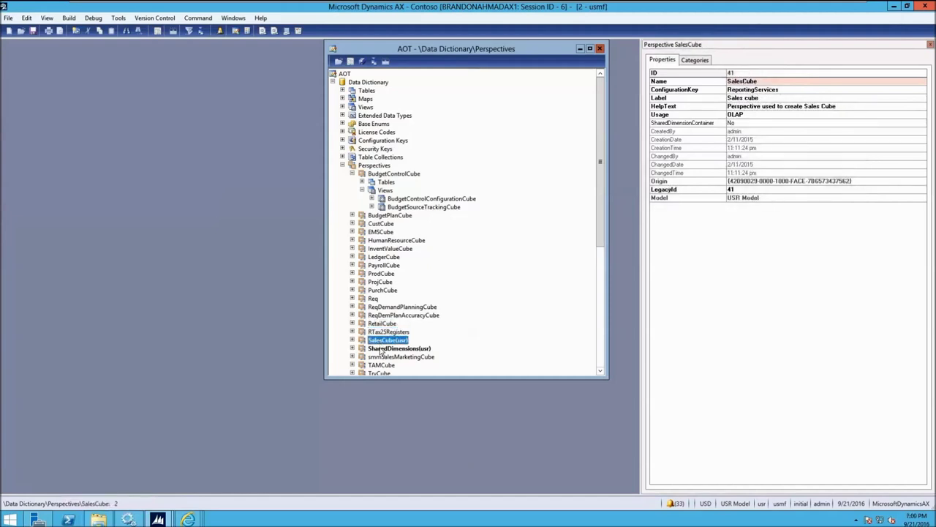
pyautogui.click(380, 350)
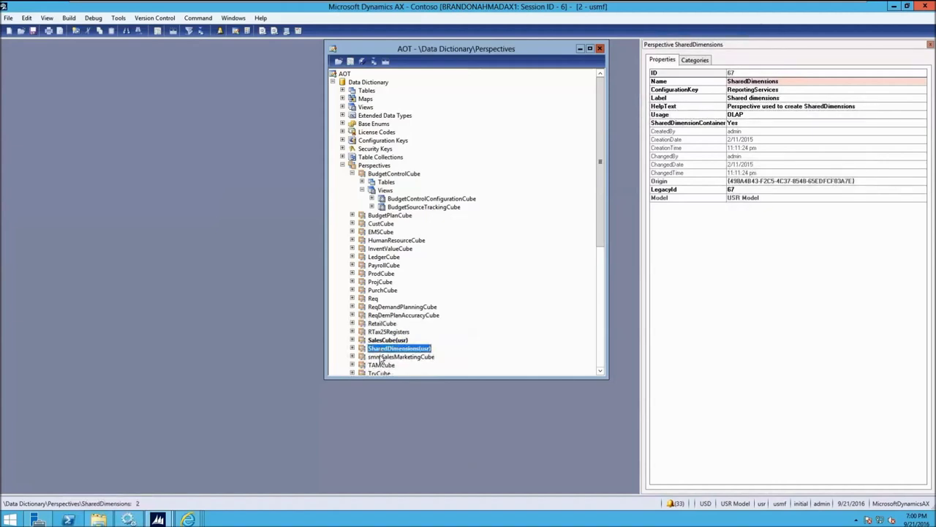
pyautogui.click(381, 357)
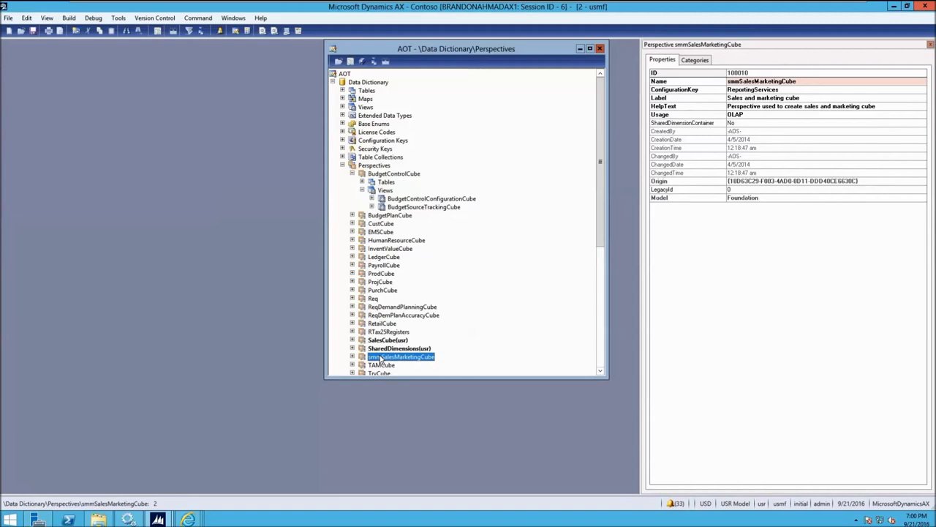
pyautogui.click(353, 175)
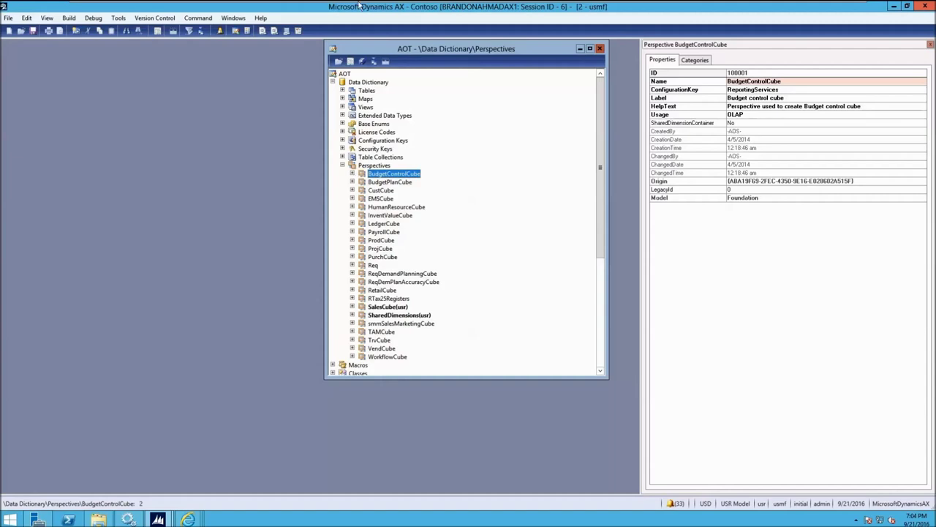
# Step: Switch to Power BI Desktop on the SQL server machine and show the most common data source types for importing data
pyautogui.moveTo(337, 8)
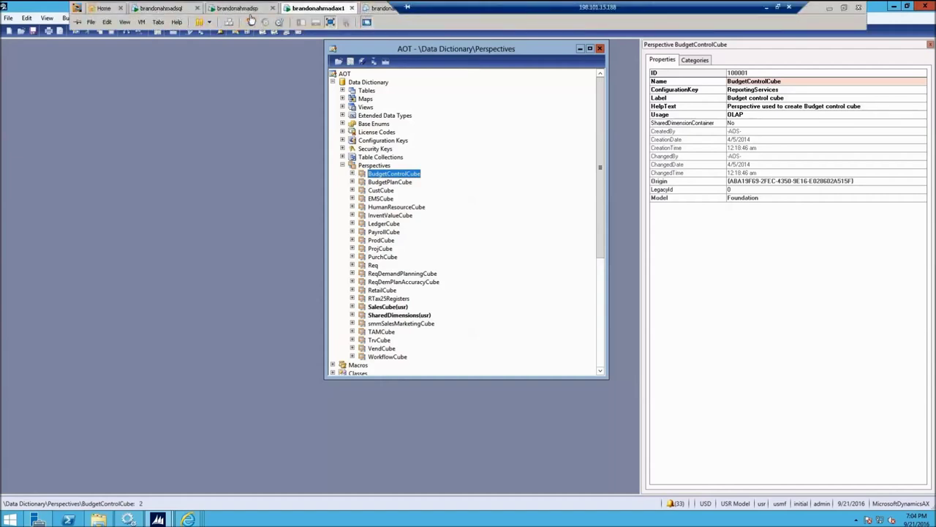
pyautogui.click(157, 9)
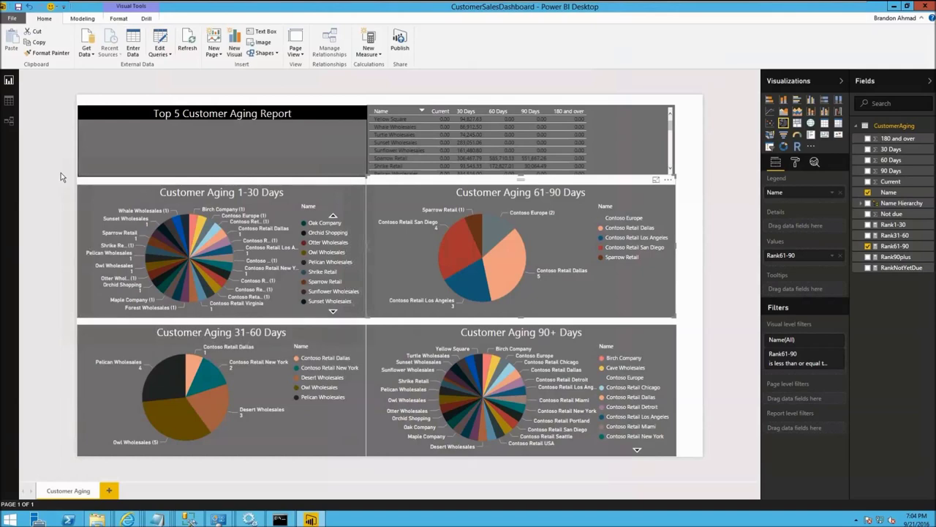
pyautogui.click(310, 520)
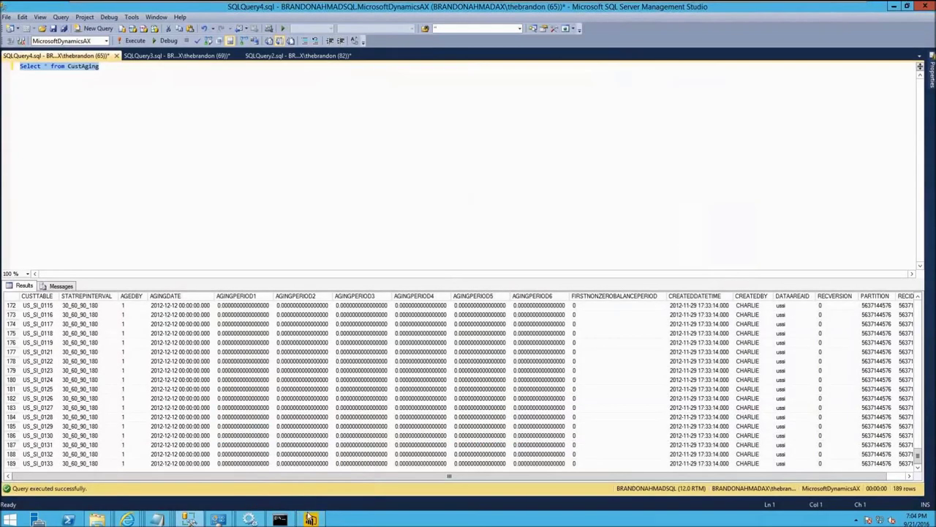
pyautogui.click(310, 519)
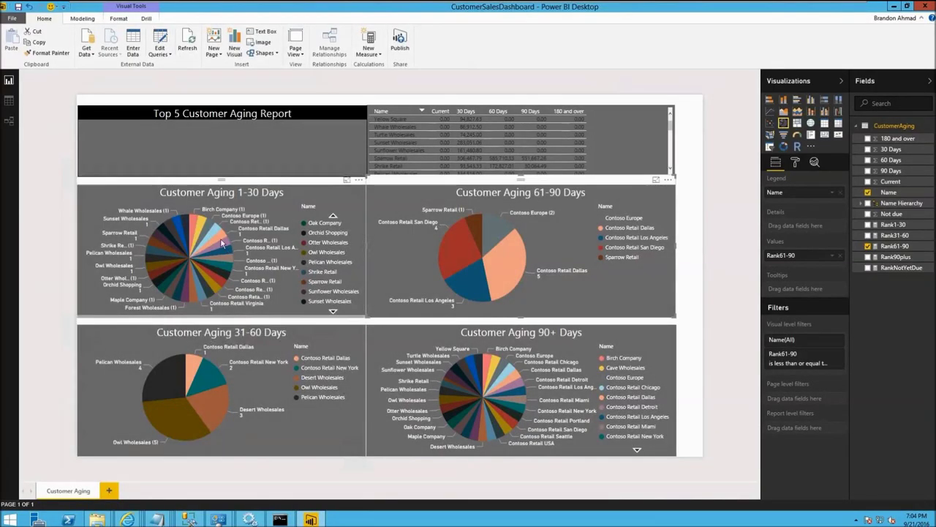
pyautogui.click(92, 58)
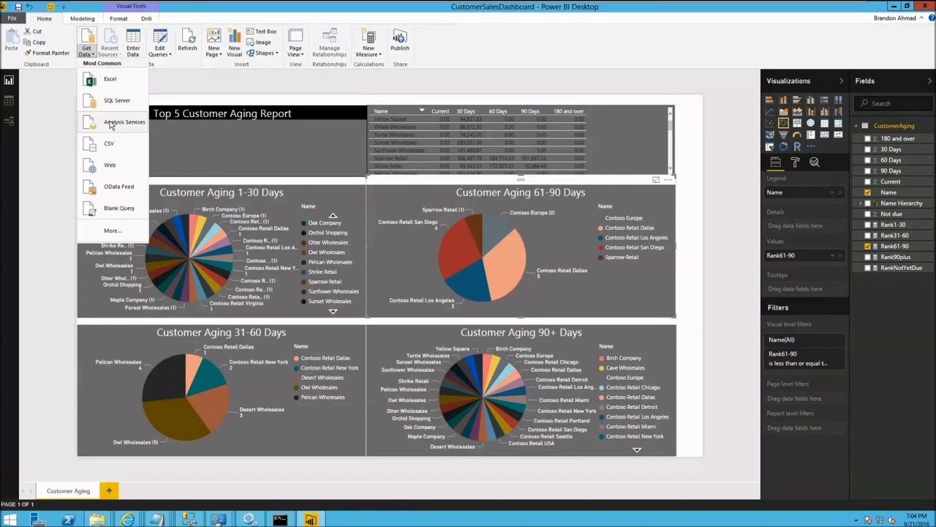
# Step: Switch to the Dynamics AX development workspace on the AX machine and start the SQL Server Analysis Services project wizard
pyautogui.moveTo(254, 6)
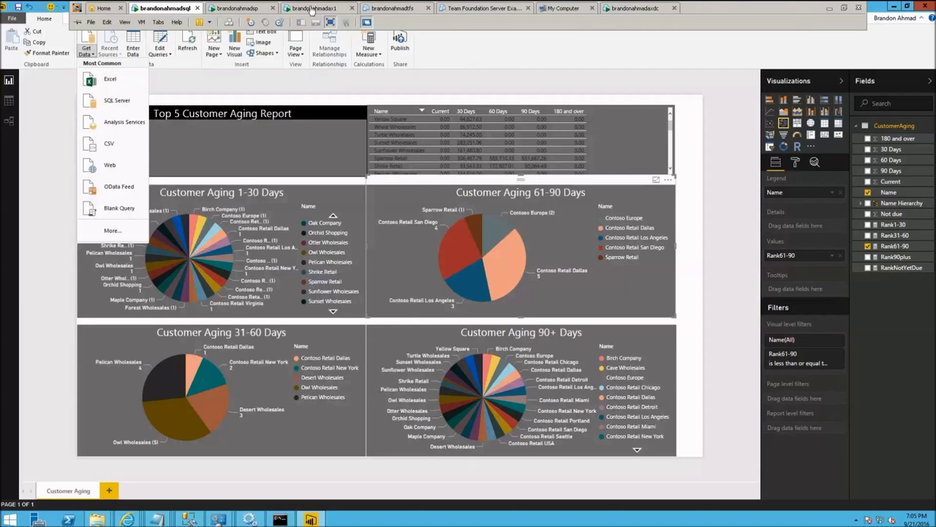
pyautogui.click(312, 9)
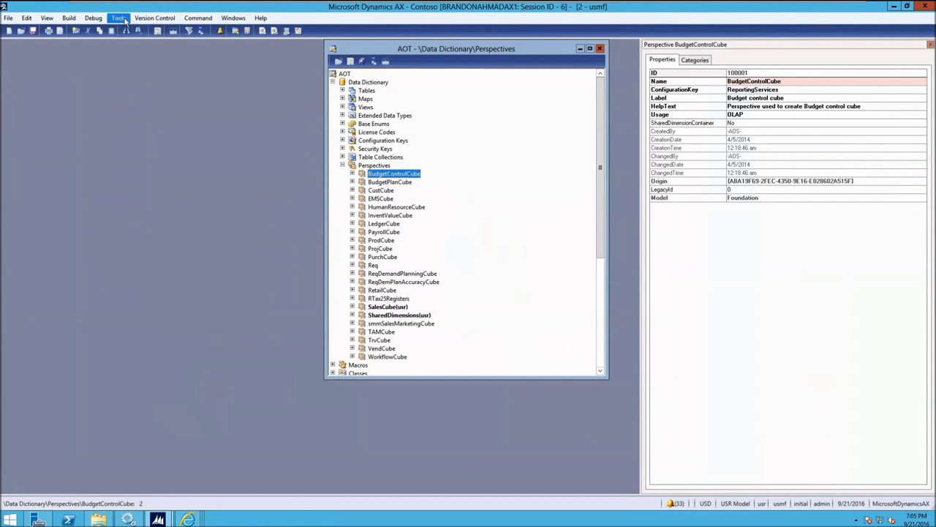
pyautogui.click(119, 18)
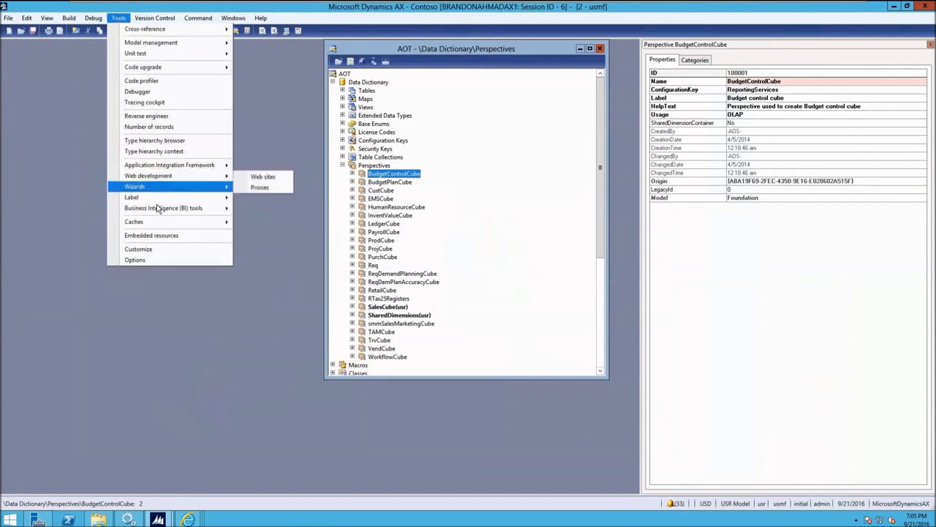
pyautogui.moveTo(157, 211)
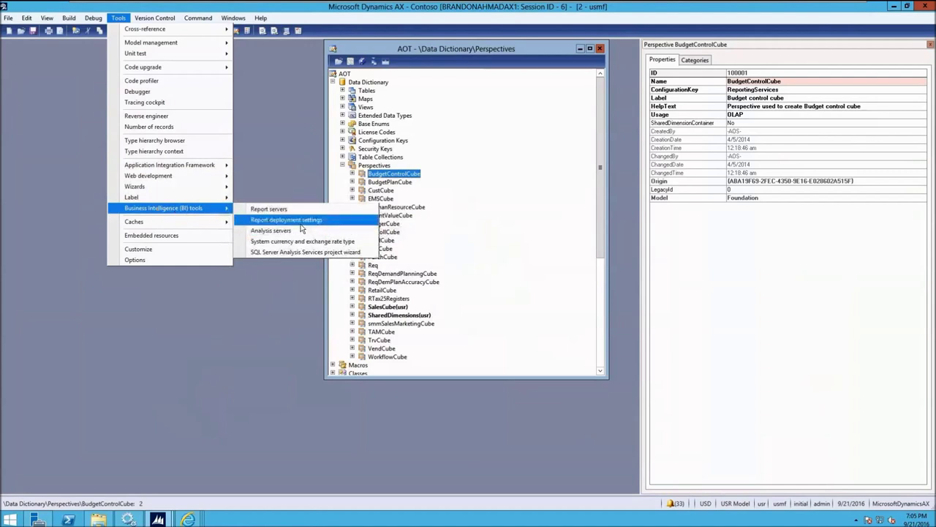
pyautogui.click(301, 252)
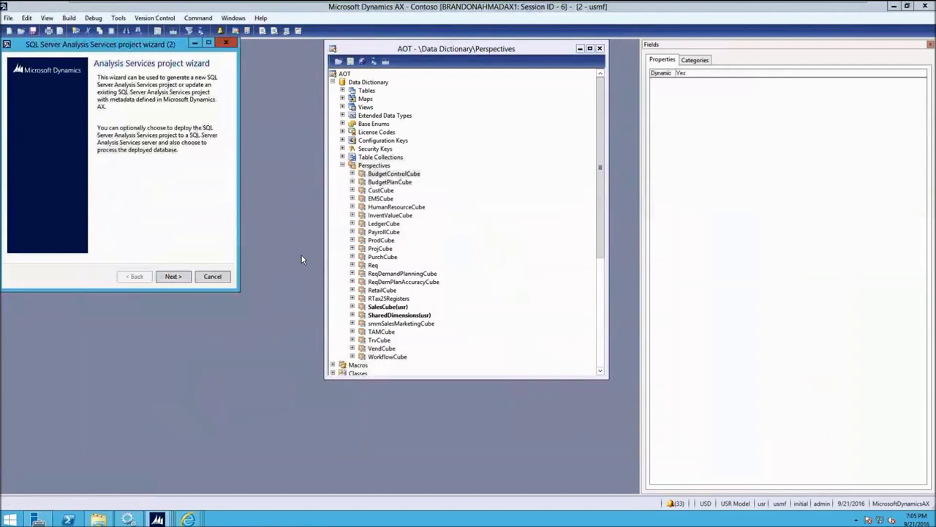
# Step: Set the wizard to deploy an existing Analysis Services project and select the Dynamics AX project from the AOT
pyautogui.click(184, 278)
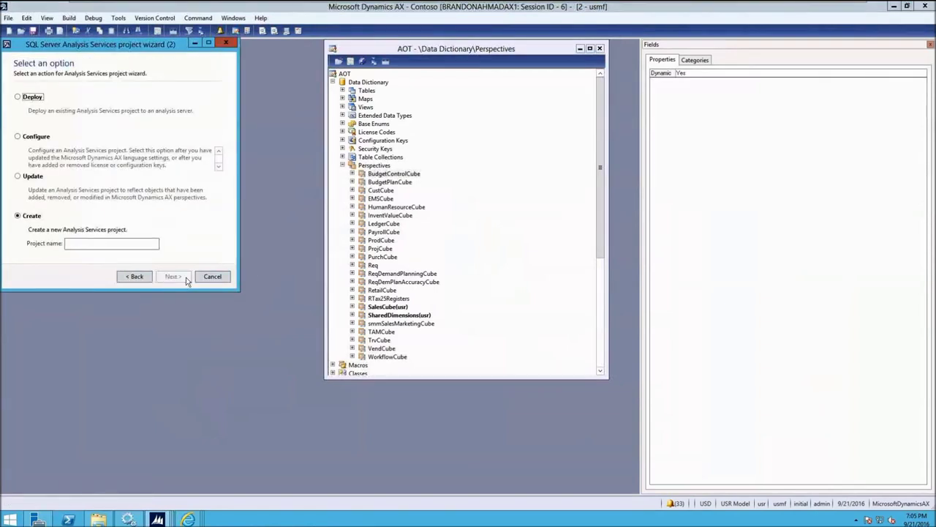
pyautogui.click(26, 98)
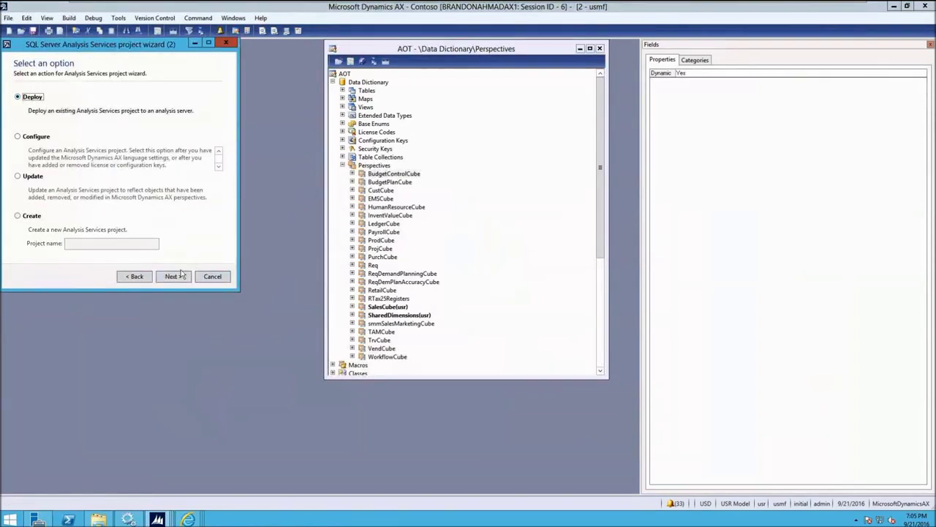
pyautogui.click(174, 276)
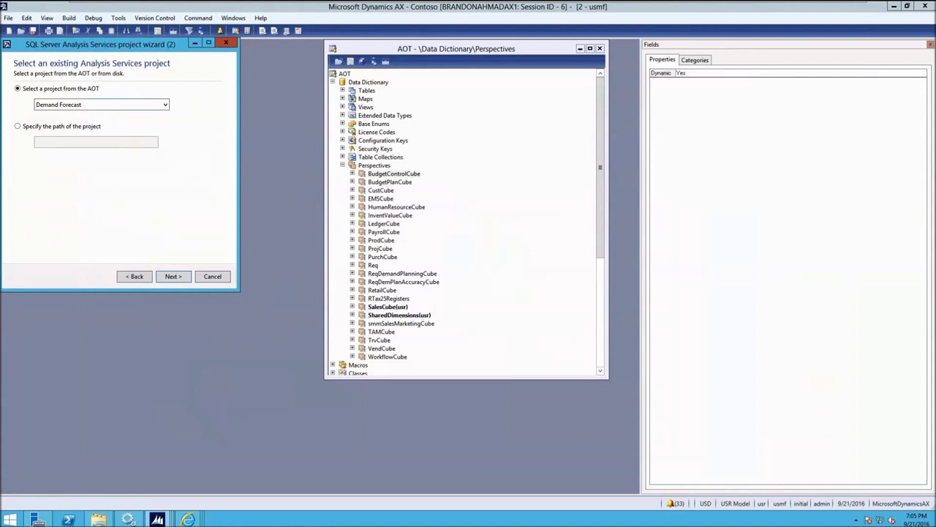
pyautogui.click(166, 105)
pyautogui.click(139, 133)
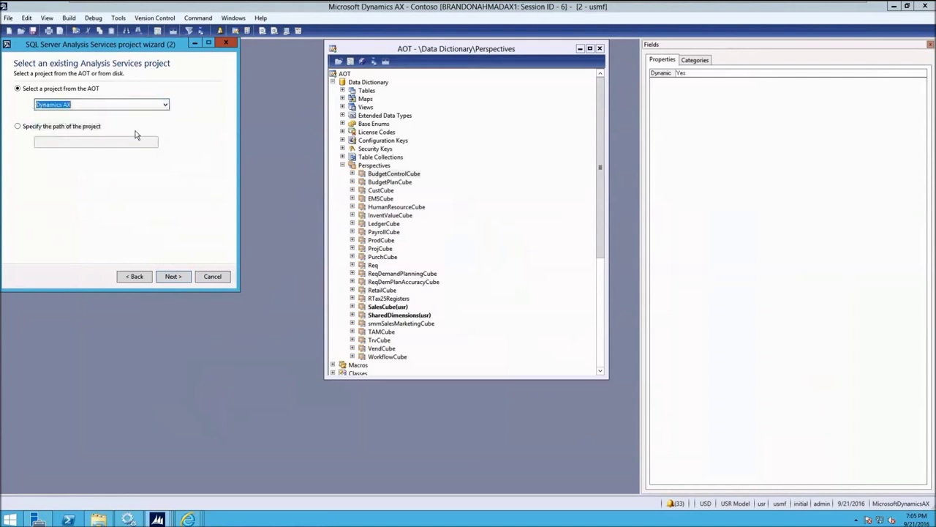